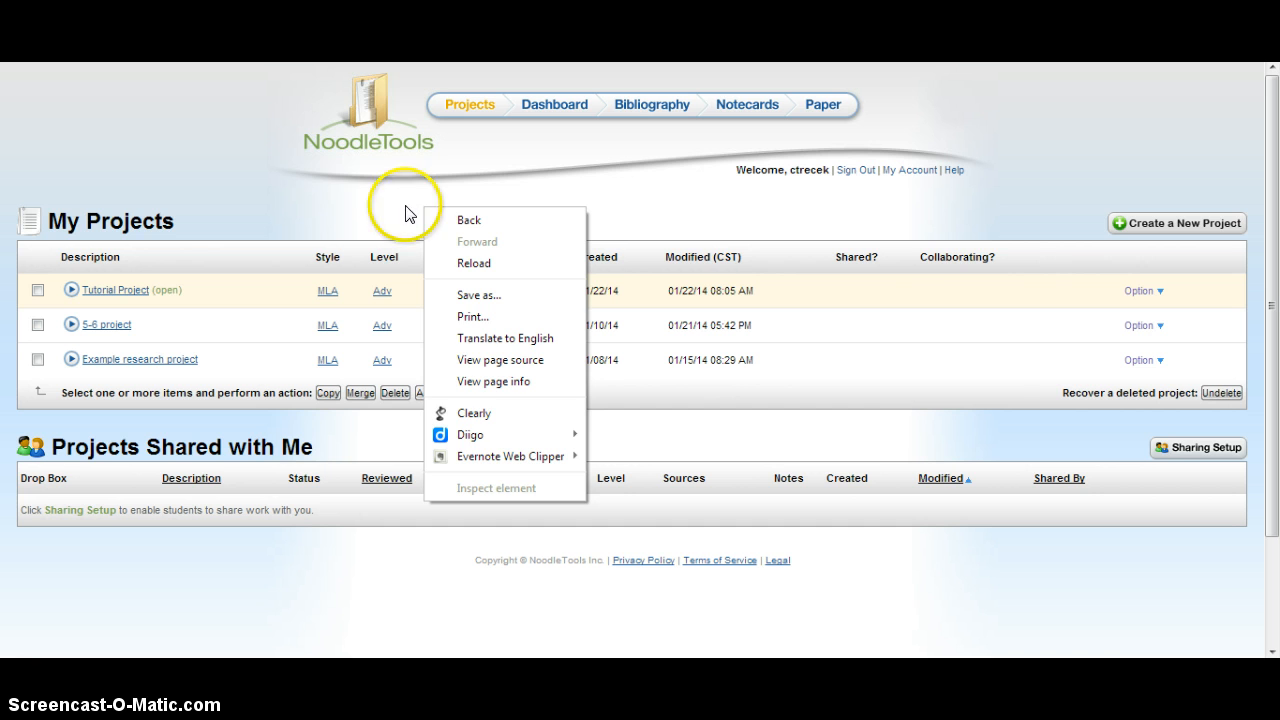
Open the Works Cited component of the Tutorial Project
{"action": "left_click", "coordinate": [368, 202]}
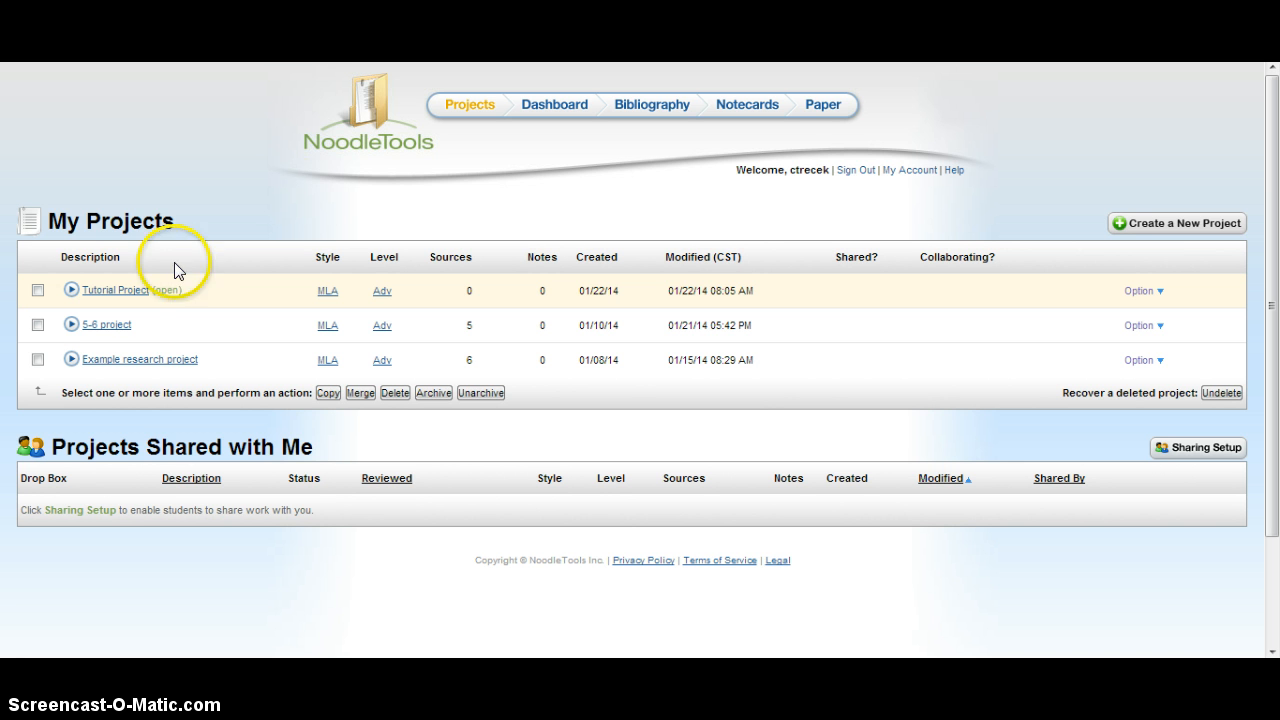
{"action": "left_click", "coordinate": [119, 291]}
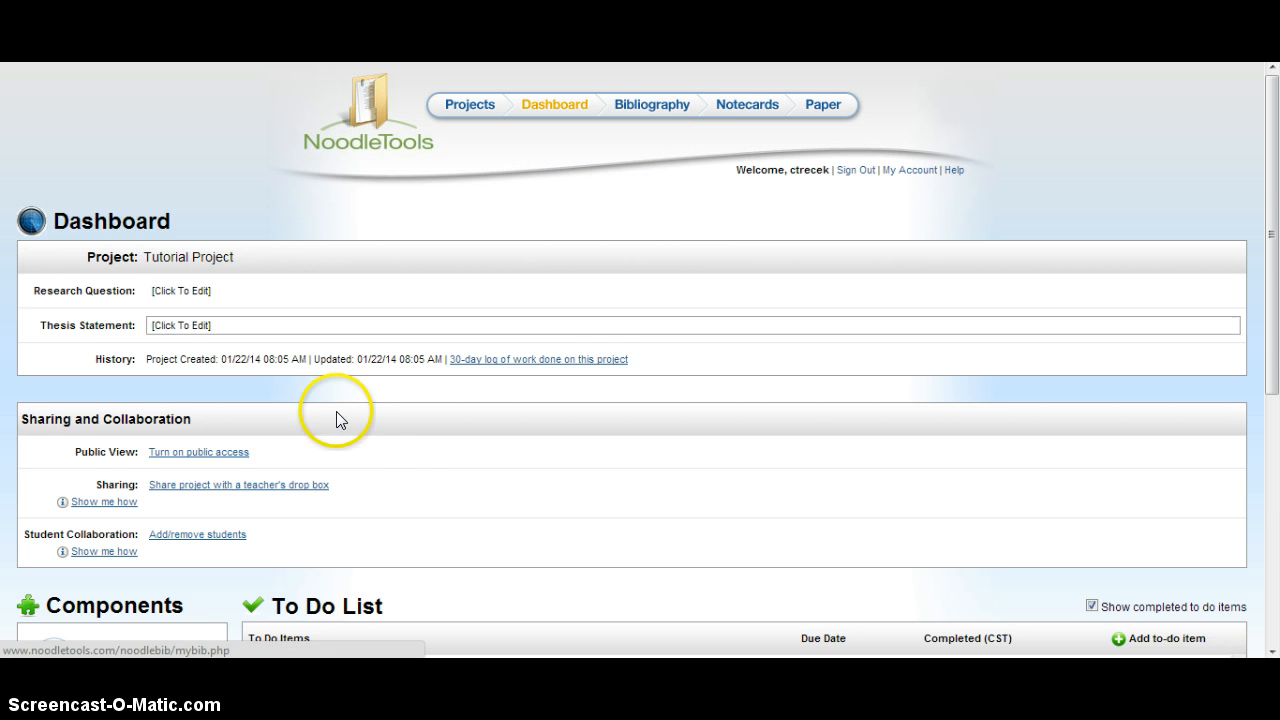
{"action": "scroll", "coordinate": [365, 452], "scroll_direction": "down", "scroll_amount": 2}
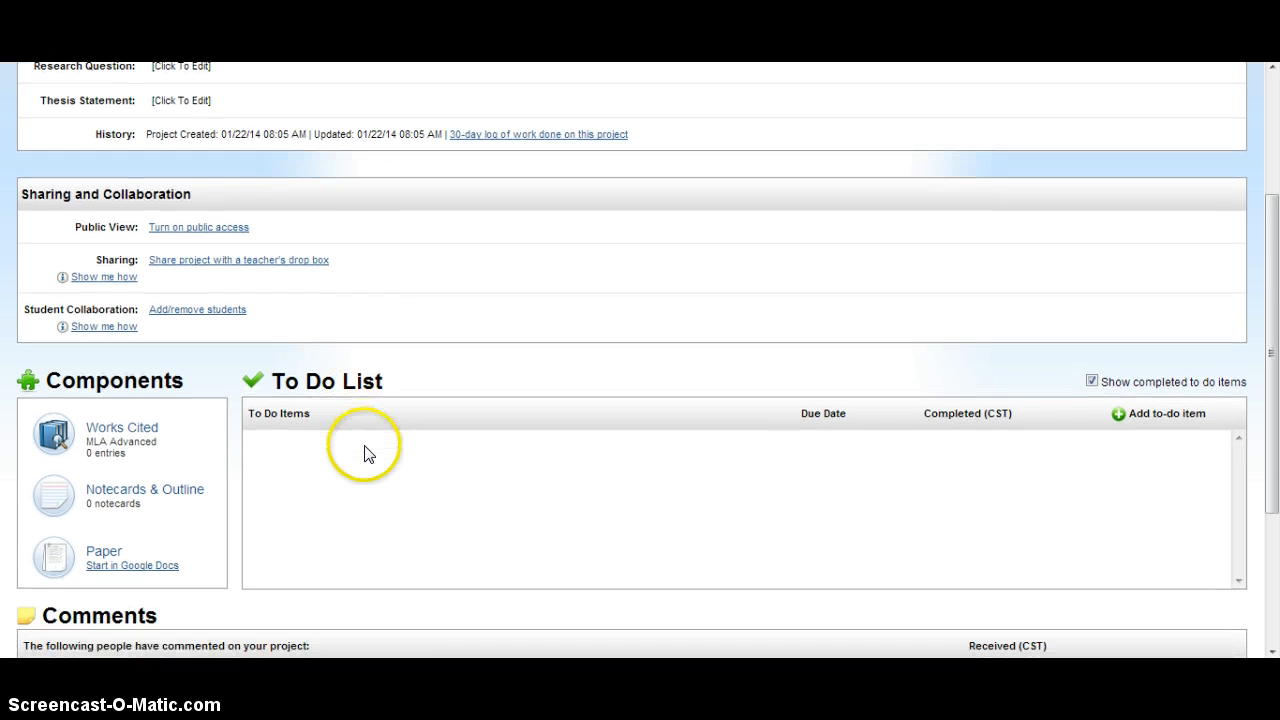
{"action": "left_click", "coordinate": [110, 440]}
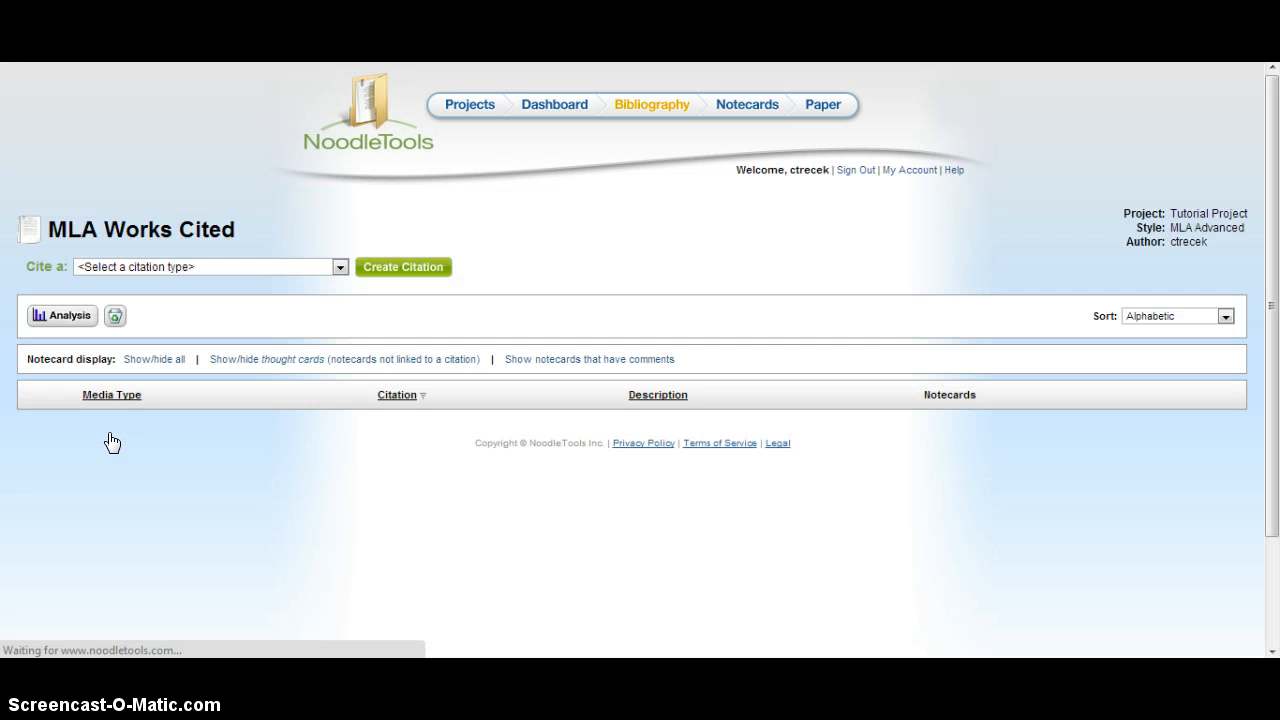
Create a new citation of type Book and continue past the source check to its entry form
{"action": "left_click", "coordinate": [358, 289]}
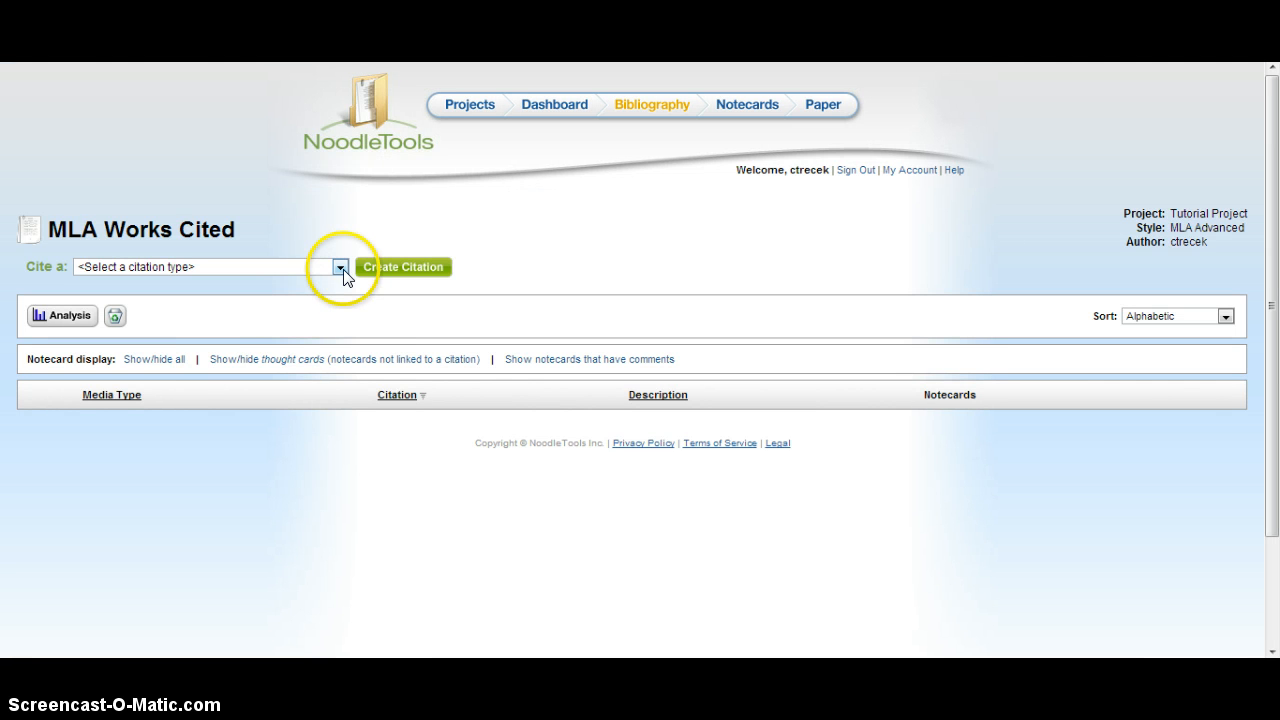
{"action": "left_click", "coordinate": [341, 267]}
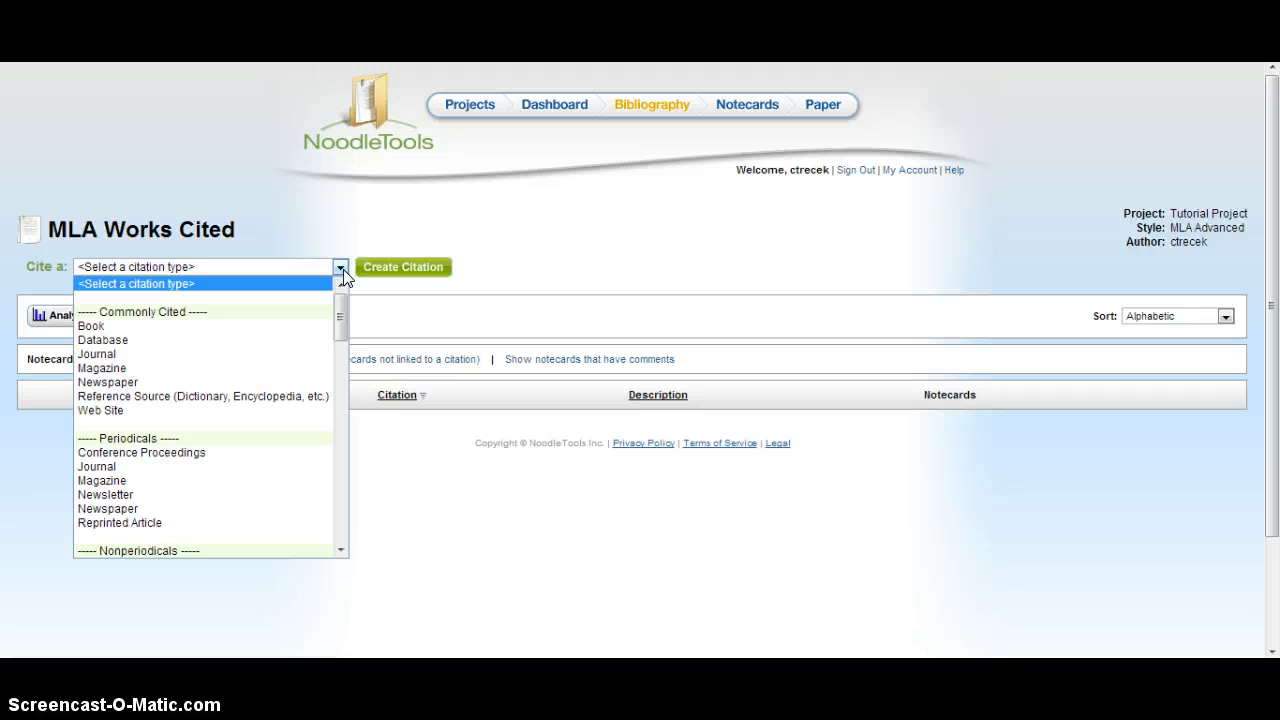
{"action": "left_click", "coordinate": [343, 305]}
{"action": "left_click", "coordinate": [103, 328]}
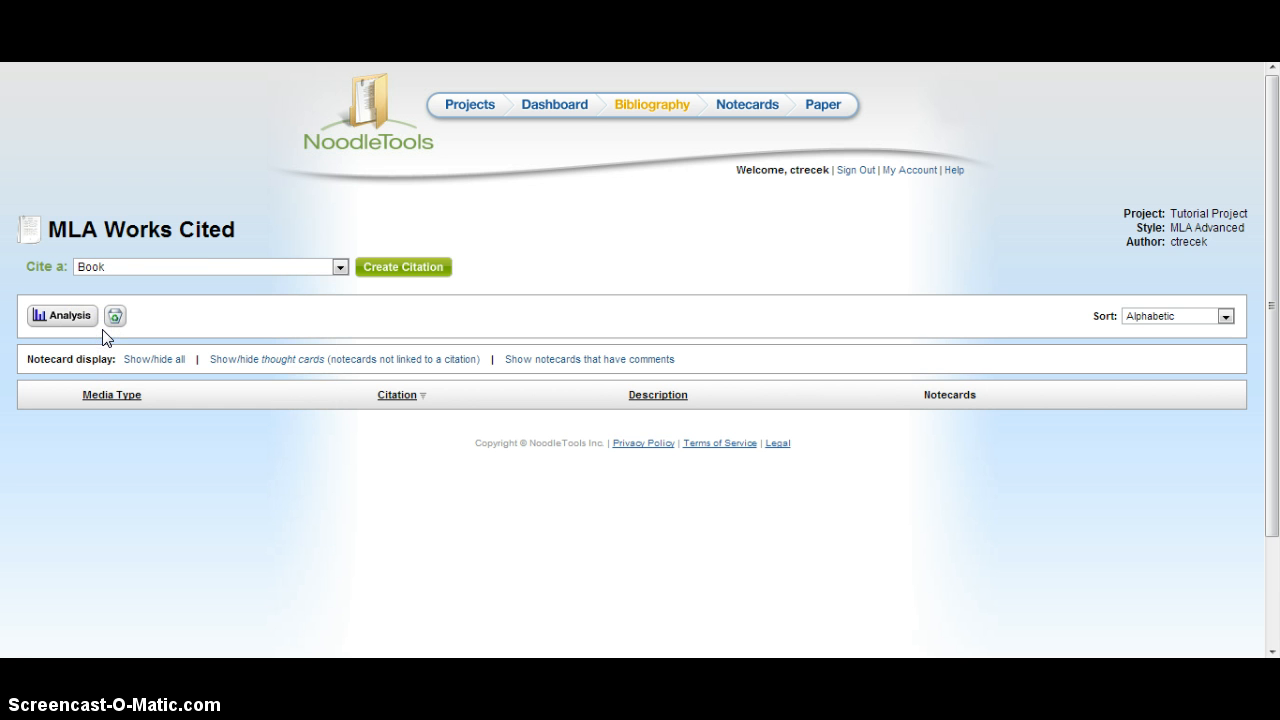
{"action": "left_click", "coordinate": [441, 267]}
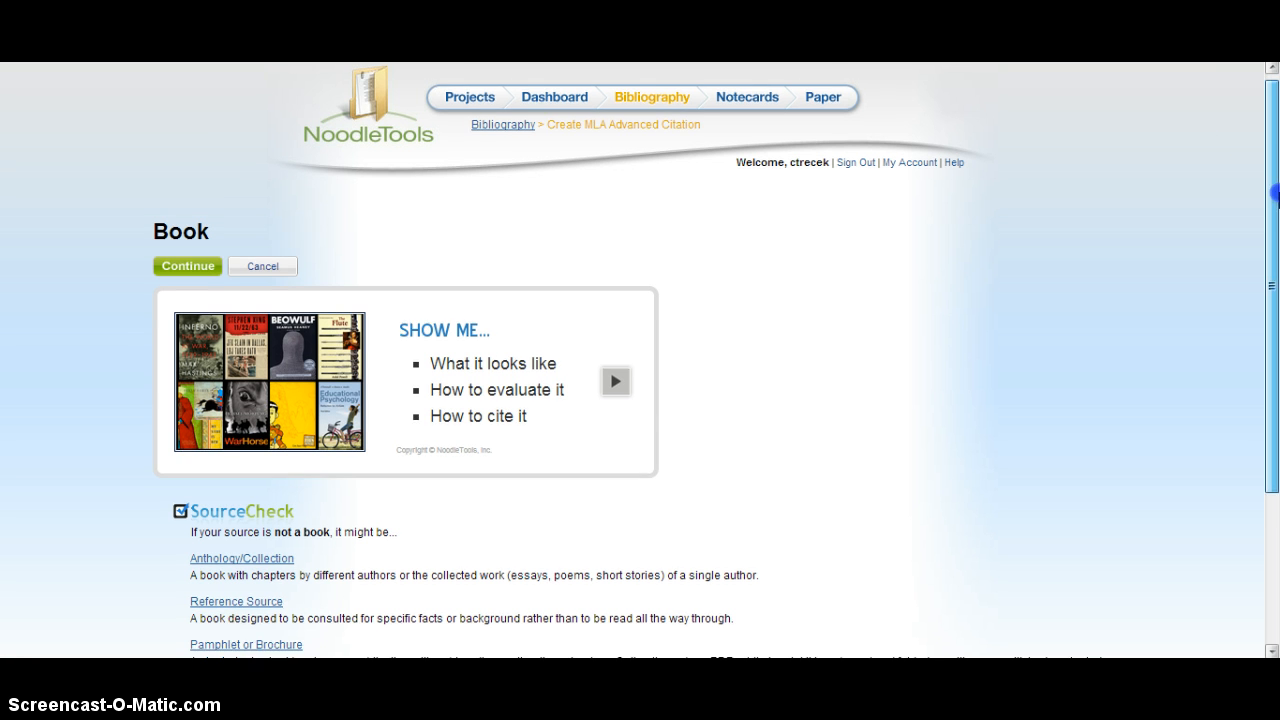
{"action": "left_click_drag", "start_coordinate": [1275, 176], "coordinate": [1275, 281]}
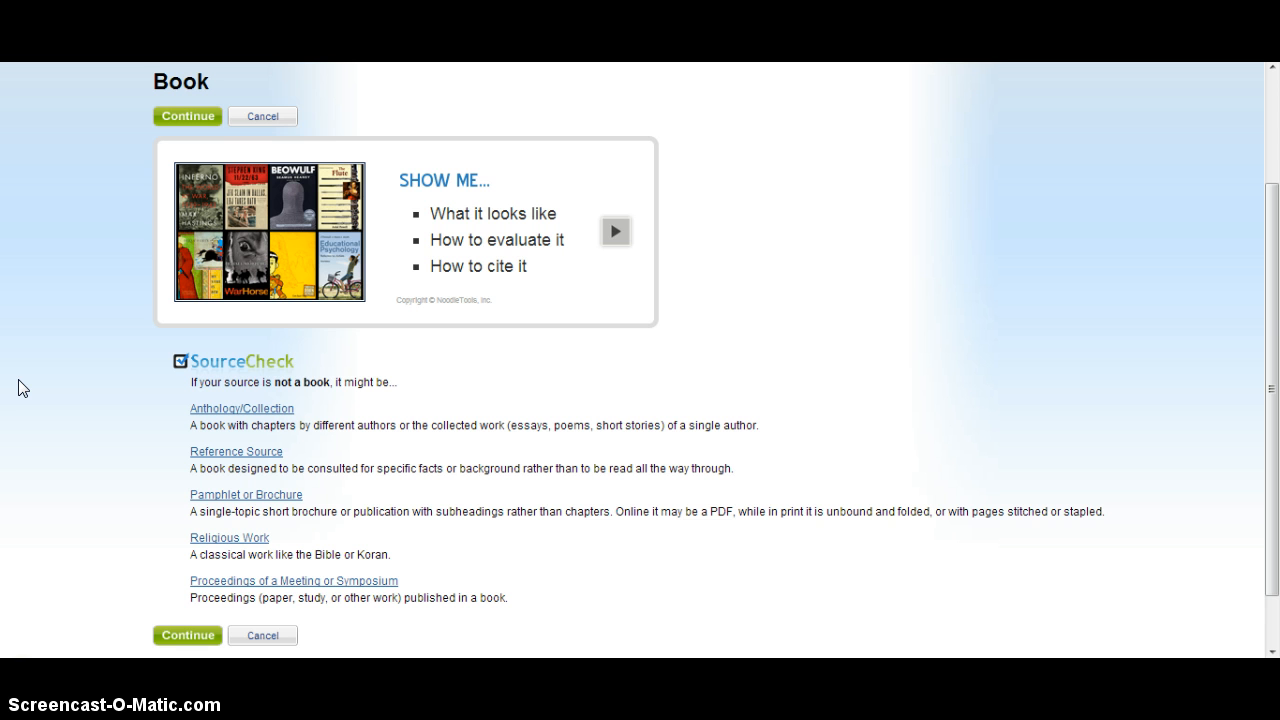
{"action": "left_click", "coordinate": [195, 125]}
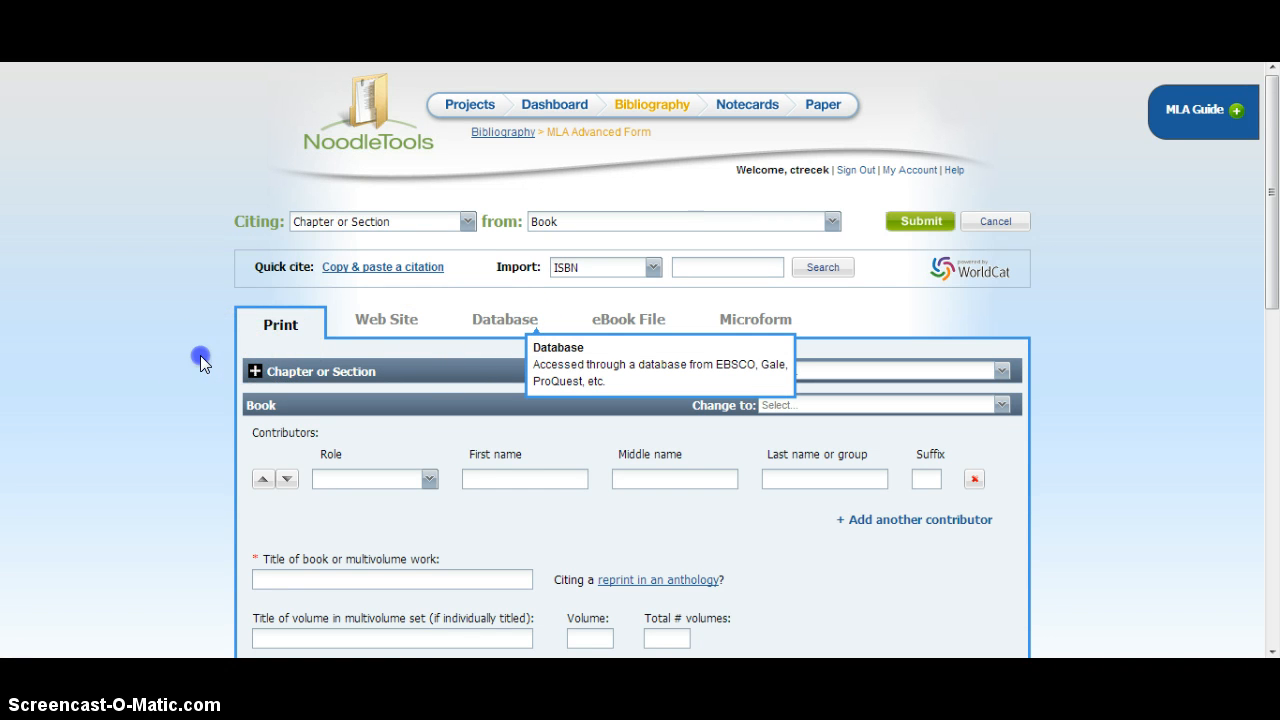
Add a contributor with the role Author, first name Joseph and last name Bruchac to the book citation
{"action": "scroll", "coordinate": [200, 363], "scroll_direction": "down", "scroll_amount": 3}
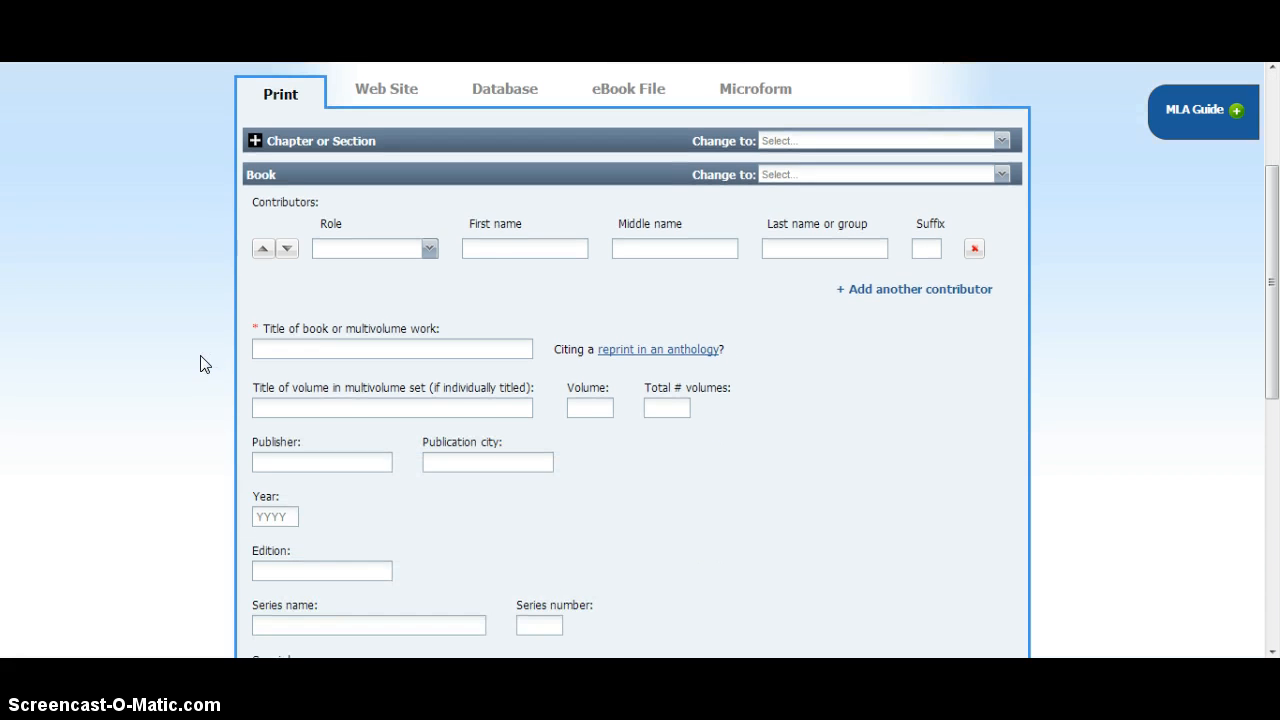
{"action": "left_click", "coordinate": [431, 250]}
{"action": "left_click", "coordinate": [410, 267]}
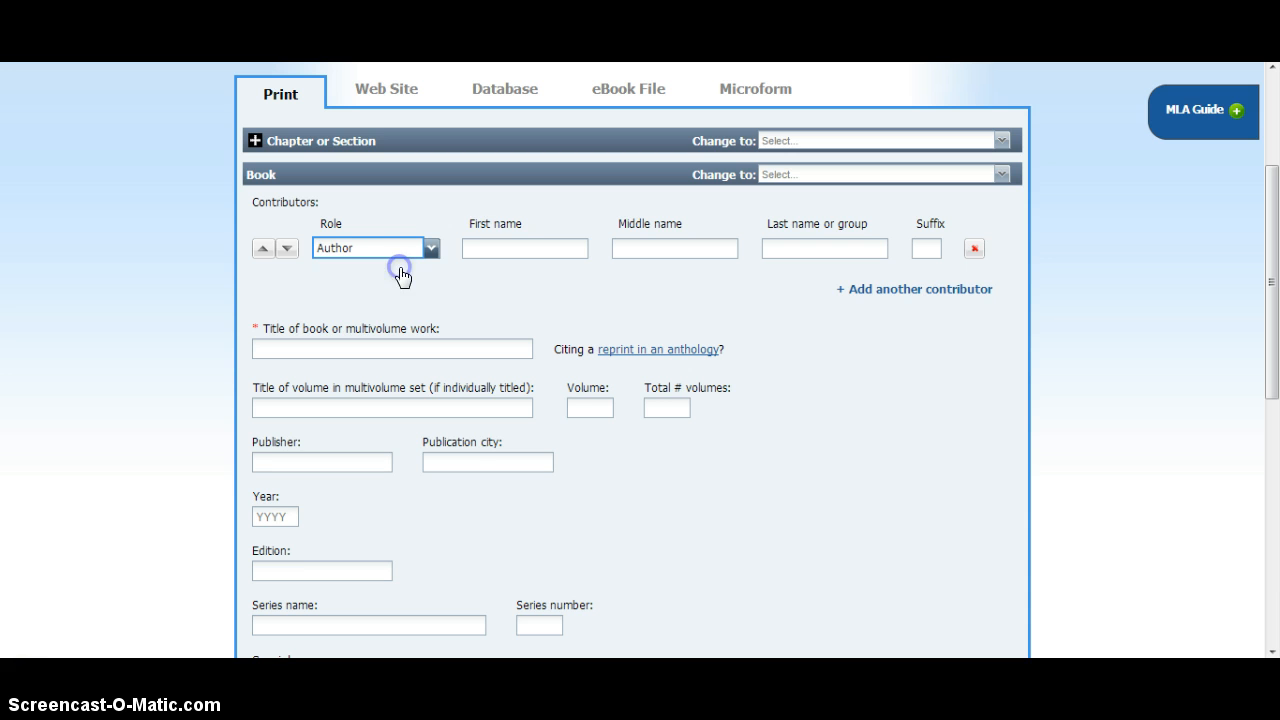
{"action": "left_click", "coordinate": [516, 240]}
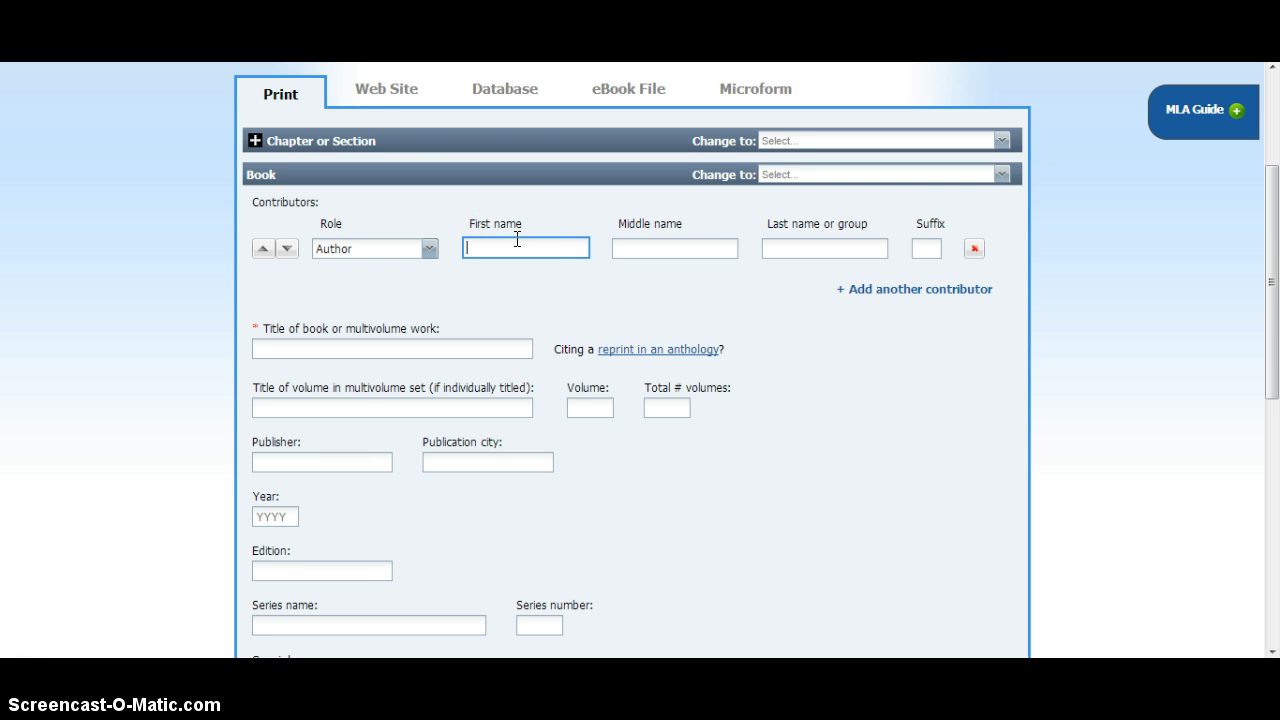
{"action": "left_click", "coordinate": [517, 242]}
{"action": "left_click", "coordinate": [519, 246]}
{"action": "type", "text": "Joseph"}
{"action": "left_click", "coordinate": [790, 249]}
{"action": "type", "text": "B"}
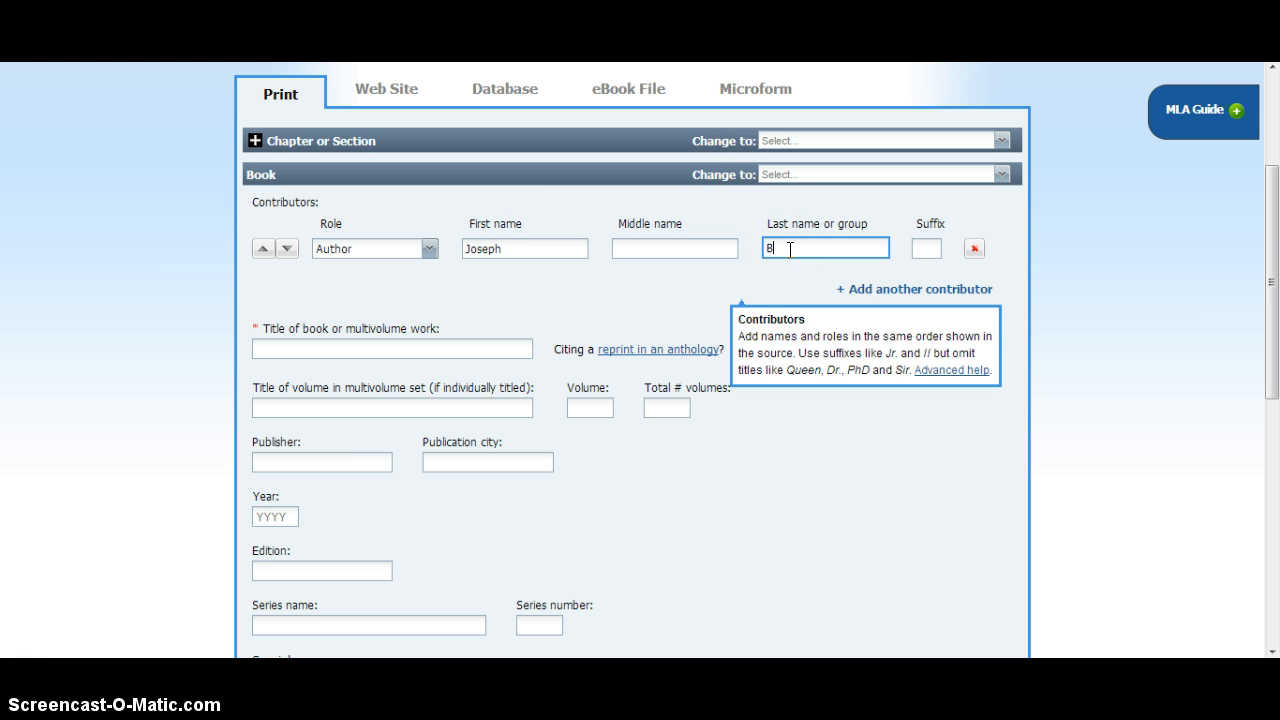
{"action": "type", "text": "ruchac"}
{"action": "left_click", "coordinate": [717, 272]}
{"action": "left_click", "coordinate": [695, 276]}
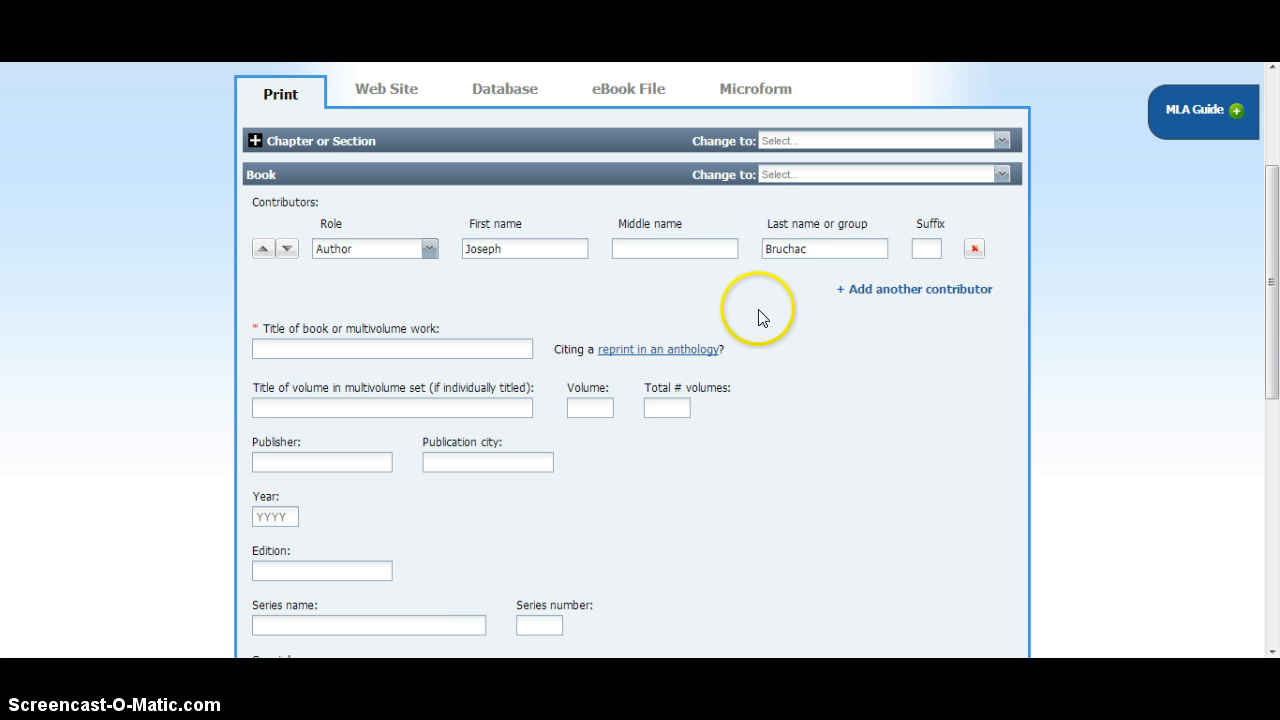
Enter Code Talker as the title of the book
{"action": "left_click_drag", "start_coordinate": [1268, 252], "coordinate": [1268, 322]}
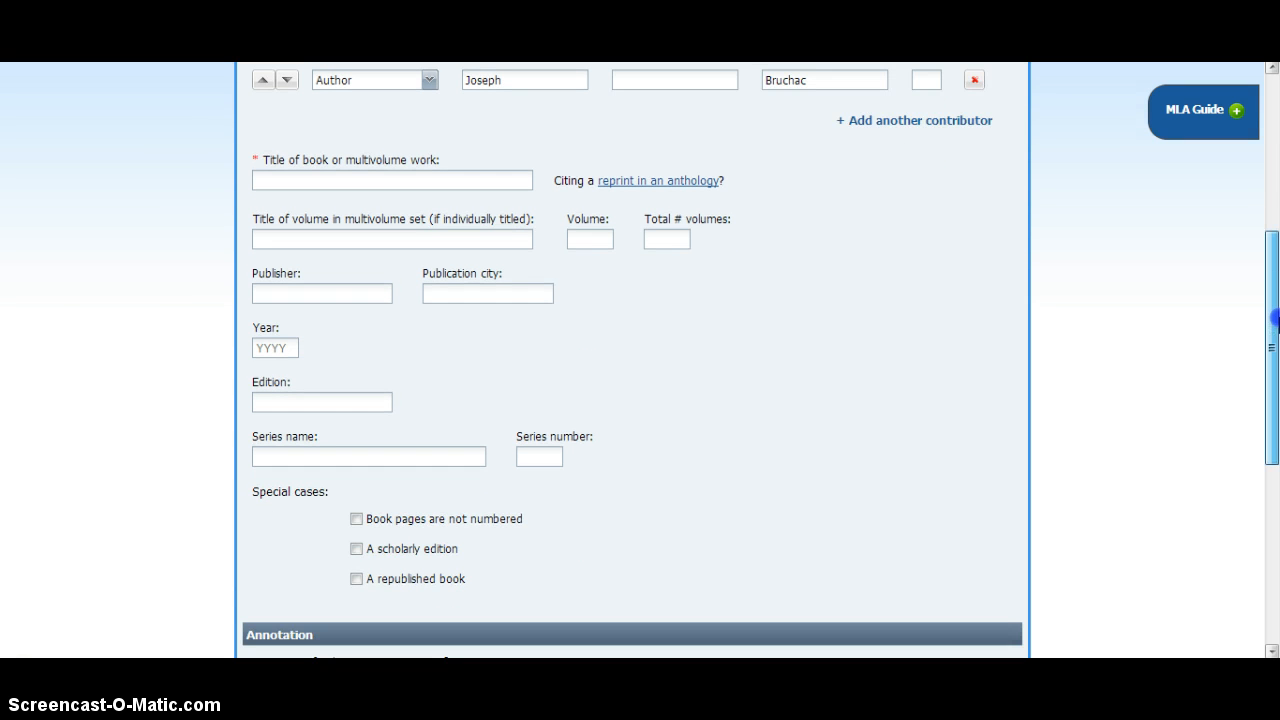
{"action": "left_click", "coordinate": [344, 175]}
{"action": "type", "text": "Co"}
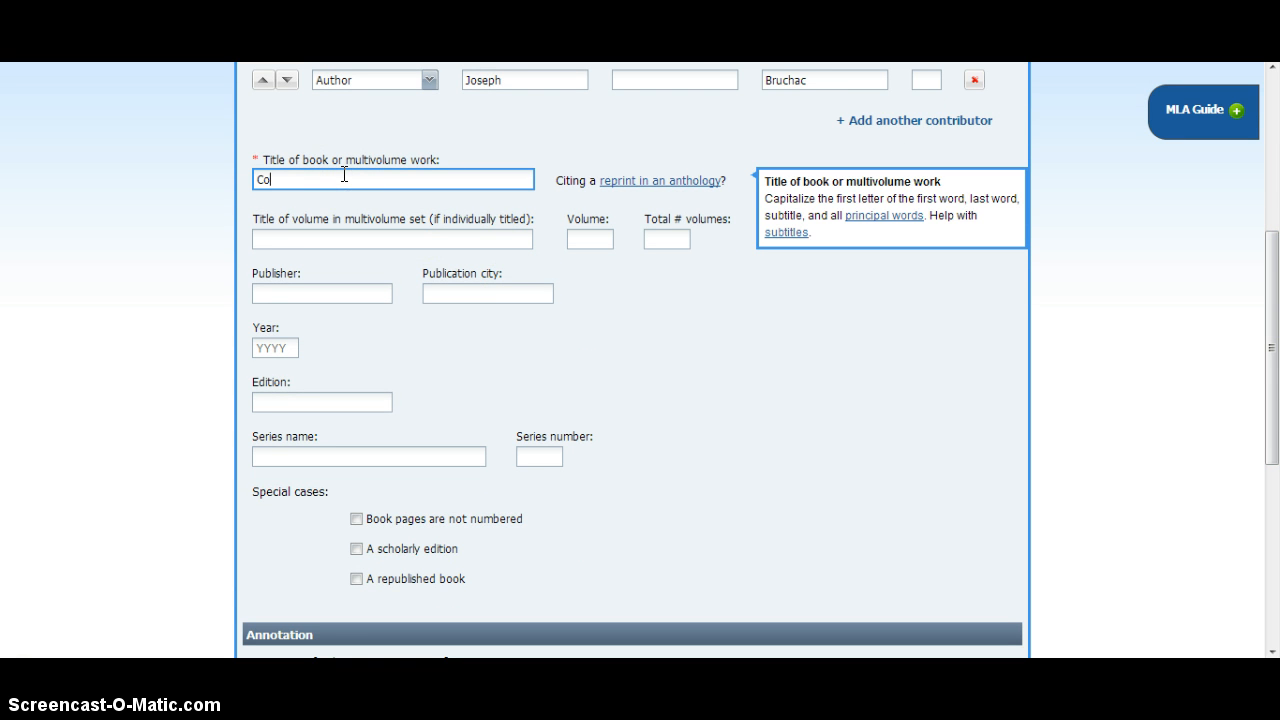
{"action": "type", "text": "de Talker"}
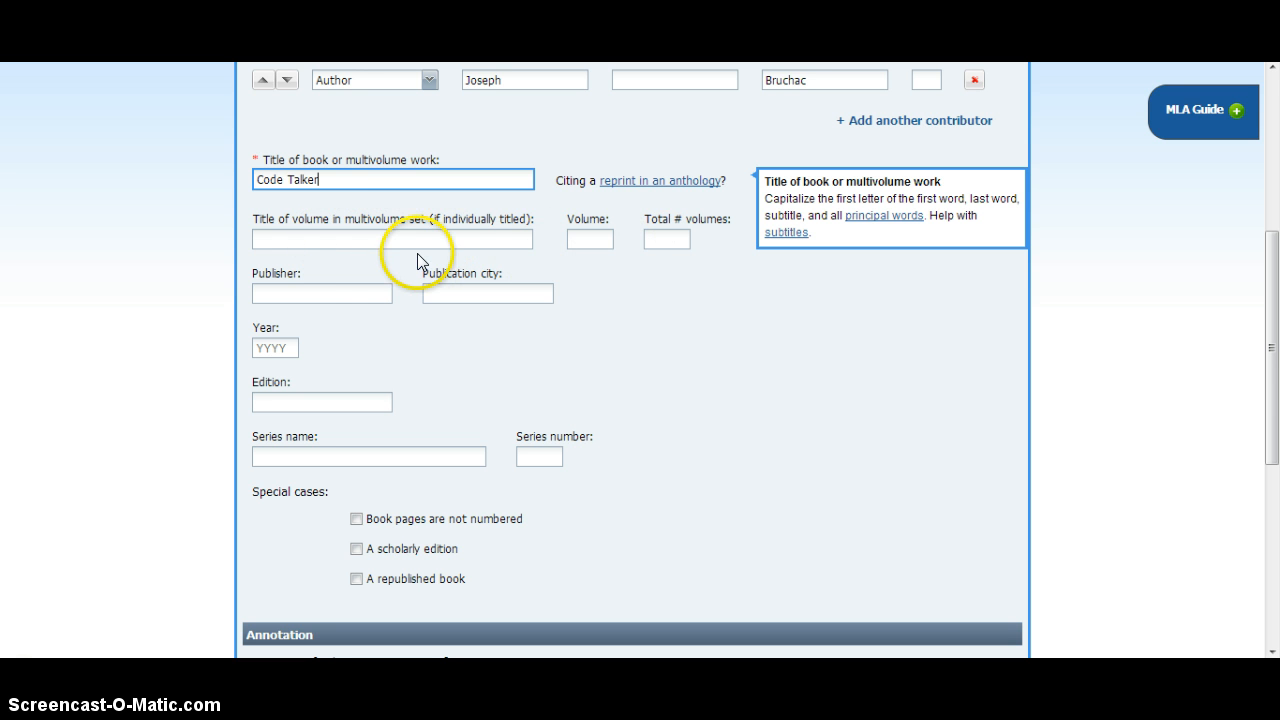
Fill in the publication details with publisher Penguin Group, city New York and year 2005
{"action": "left_click", "coordinate": [330, 290]}
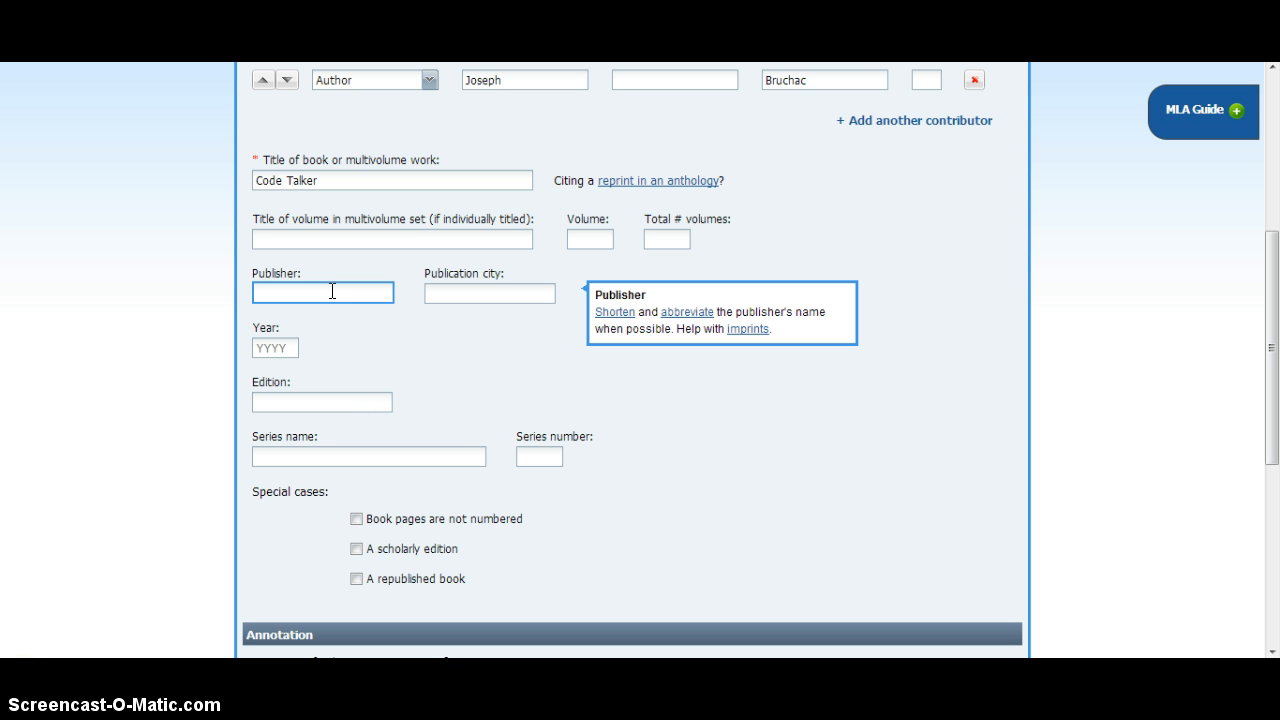
{"action": "type", "text": "Penguin Group"}
{"action": "left_click", "coordinate": [447, 291]}
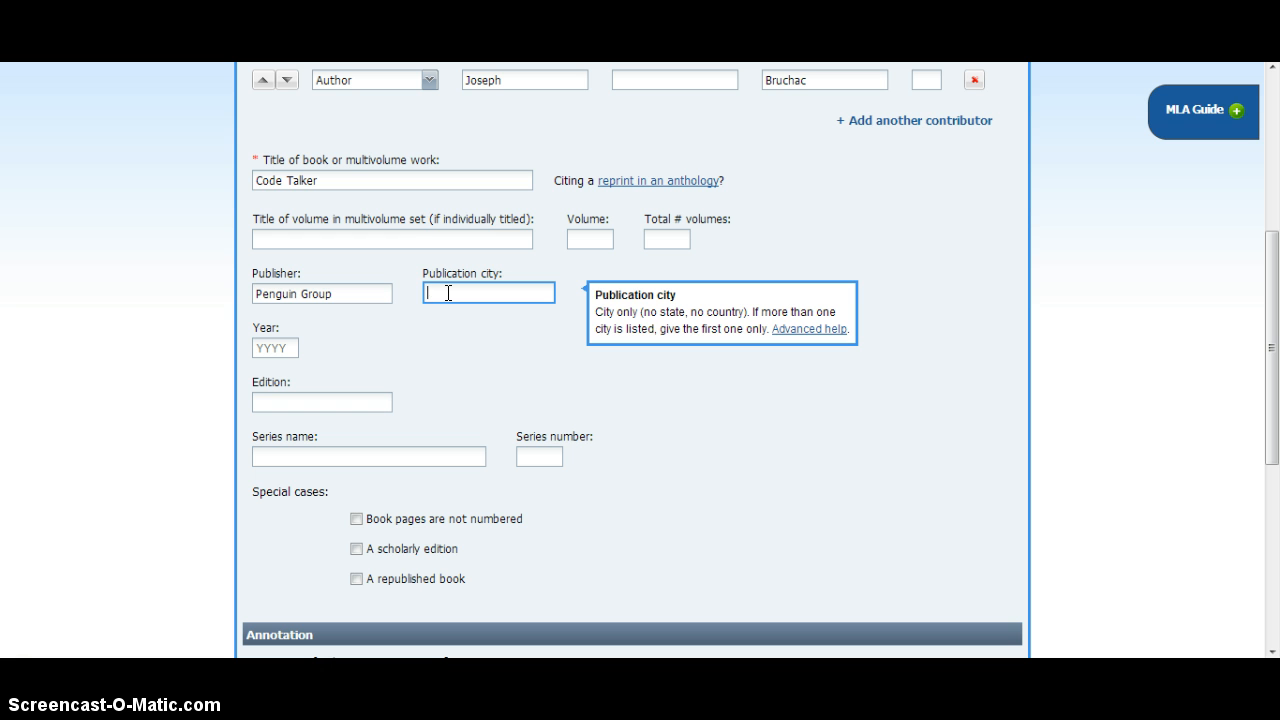
{"action": "type", "text": "New York"}
{"action": "left_click", "coordinate": [290, 347]}
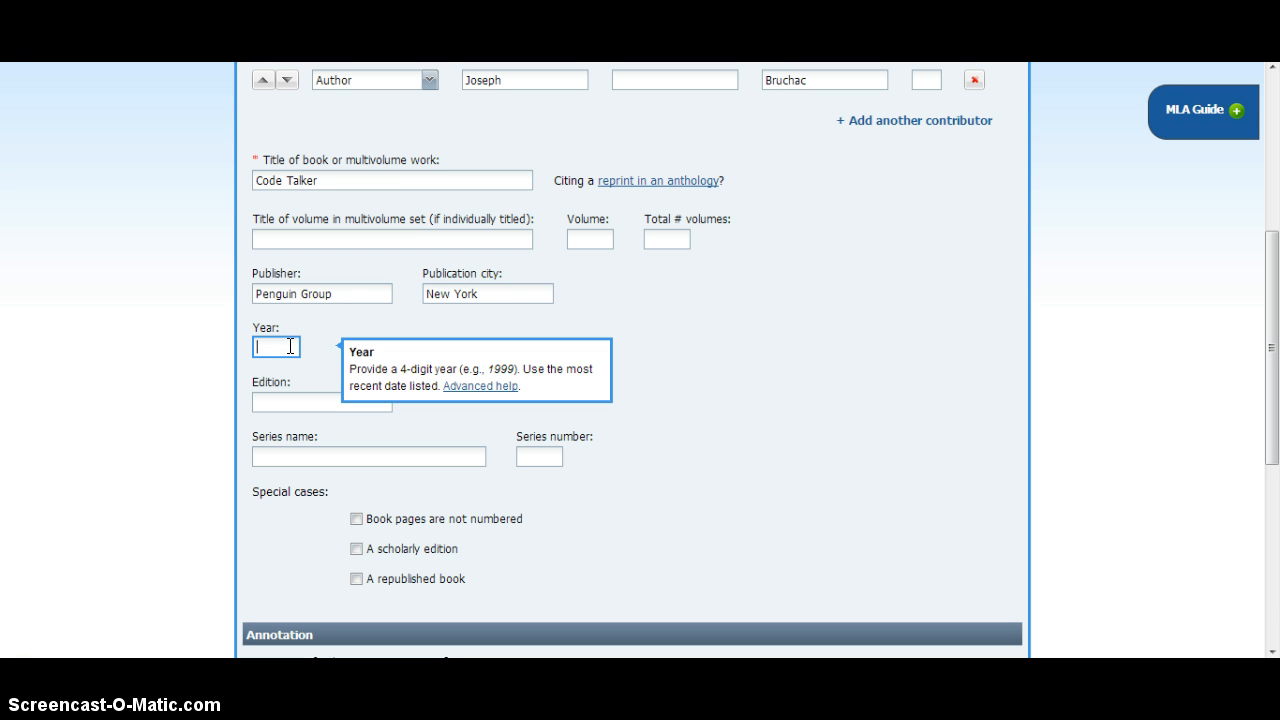
{"action": "type", "text": "2005"}
{"action": "left_click", "coordinate": [303, 370]}
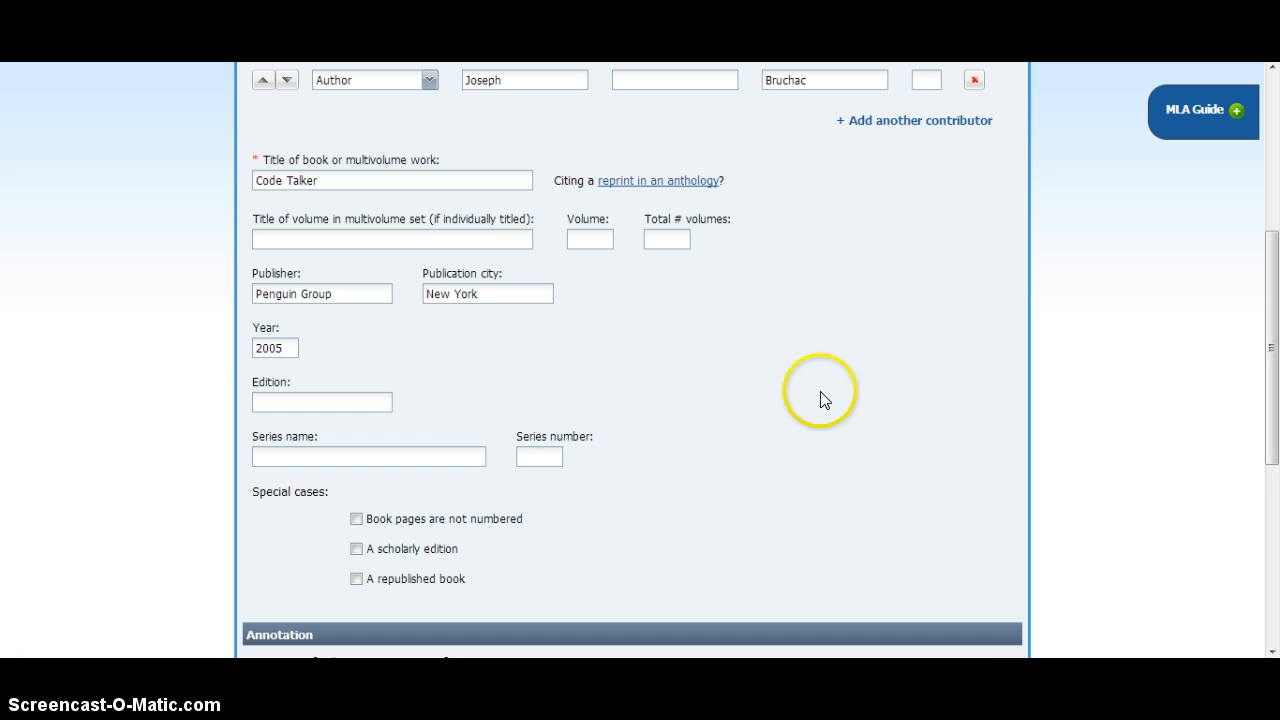
{"action": "left_click_drag", "start_coordinate": [1271, 340], "coordinate": [1273, 413]}
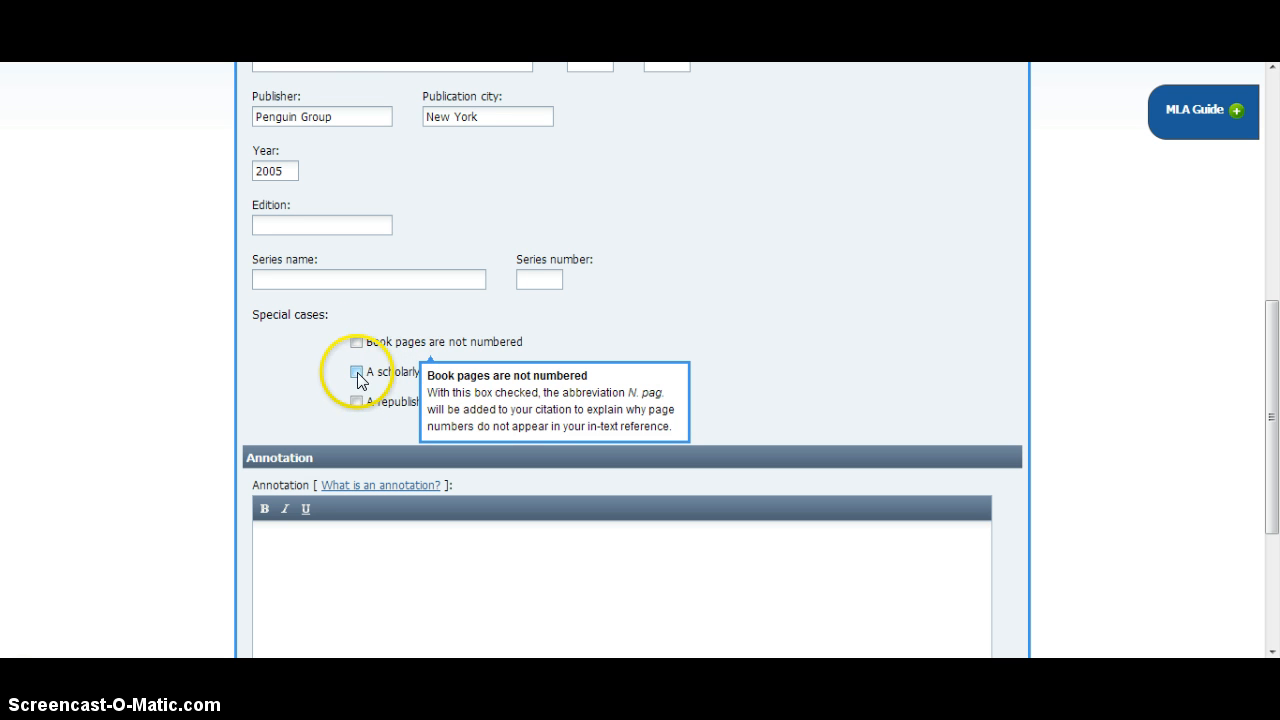
{"action": "left_click", "coordinate": [223, 399]}
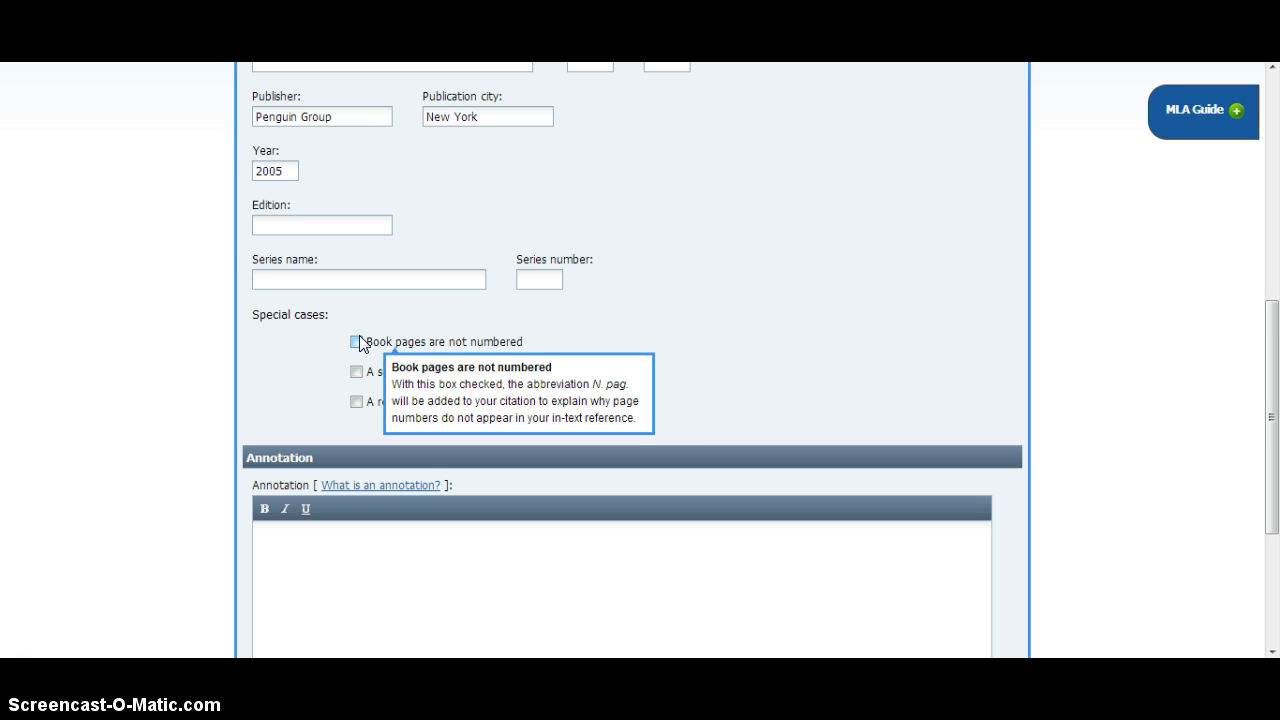
{"action": "left_click", "coordinate": [305, 363]}
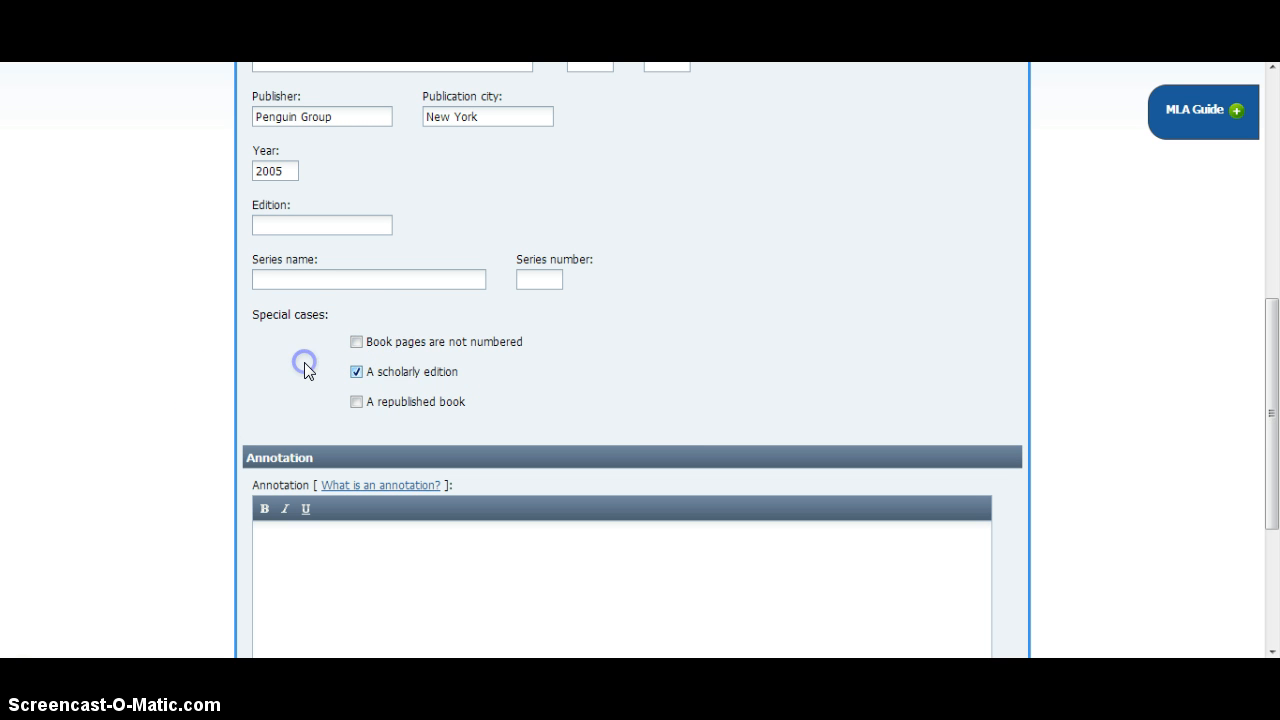
{"action": "left_click", "coordinate": [356, 372]}
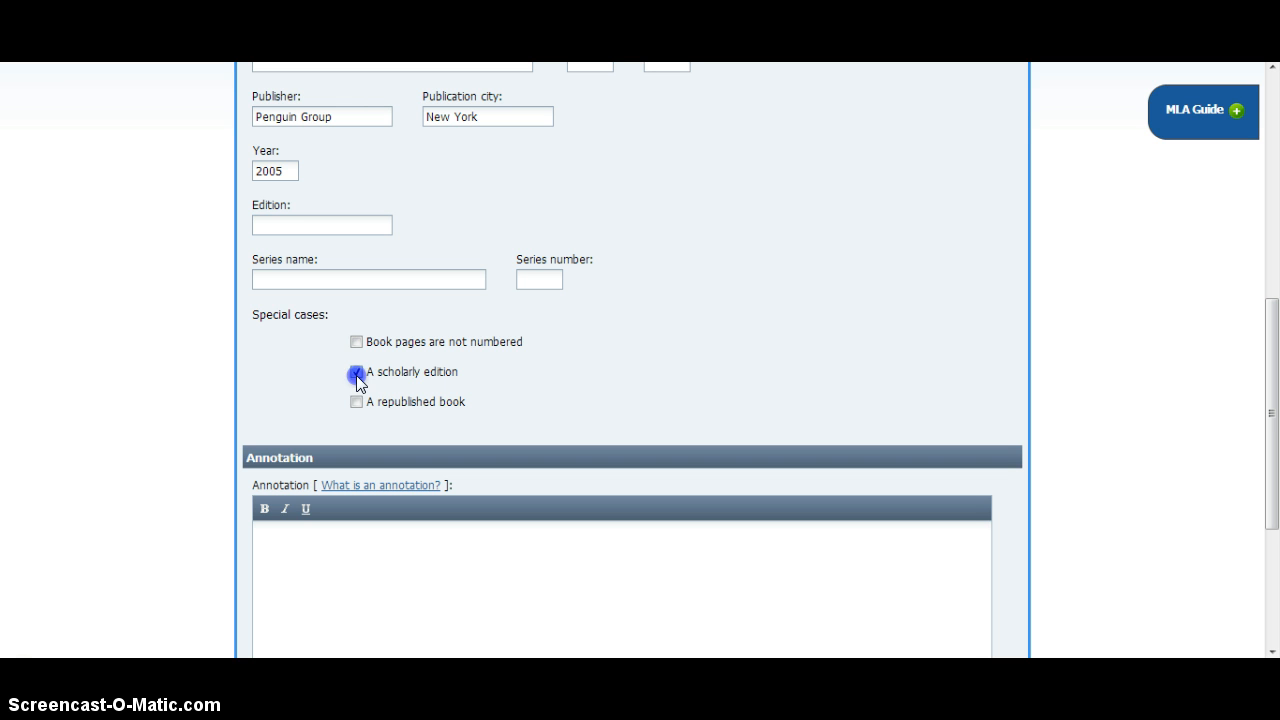
{"action": "left_click", "coordinate": [314, 373]}
{"action": "left_click", "coordinate": [511, 384]}
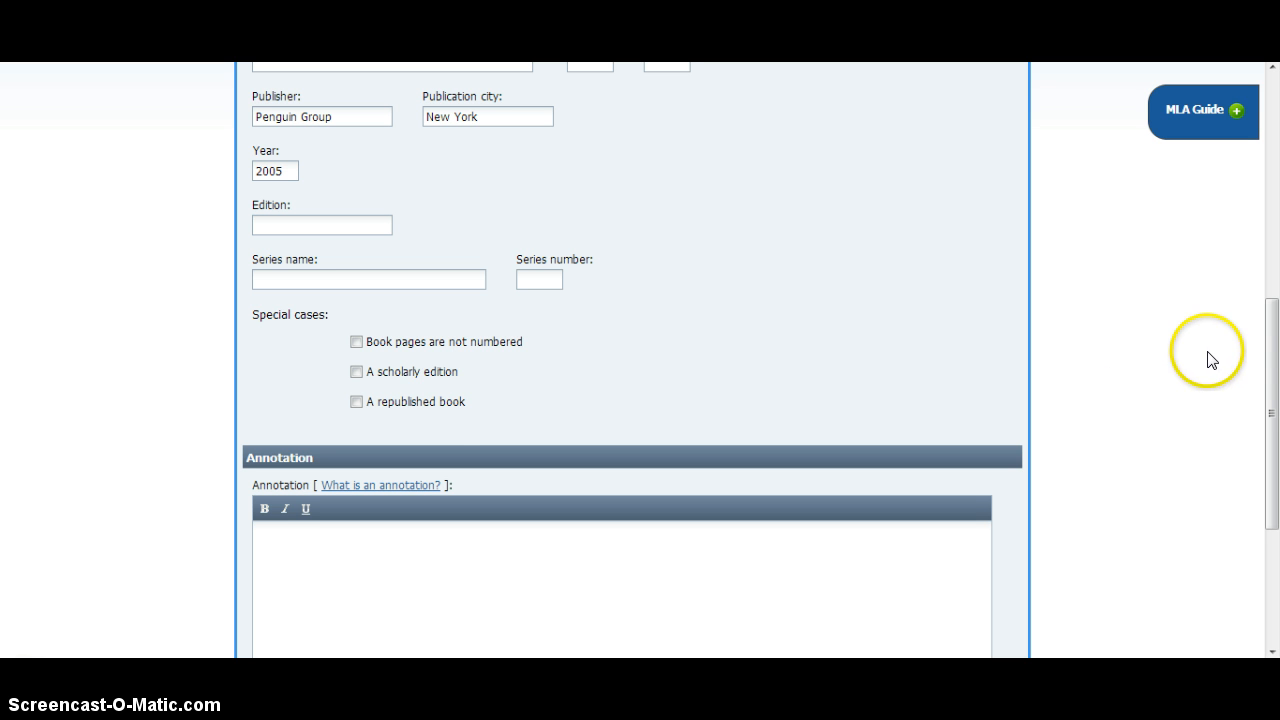
Submit the completed book citation to the Works Cited list
{"action": "left_click", "coordinate": [1267, 364]}
{"action": "left_click_drag", "start_coordinate": [1267, 364], "coordinate": [1267, 476]}
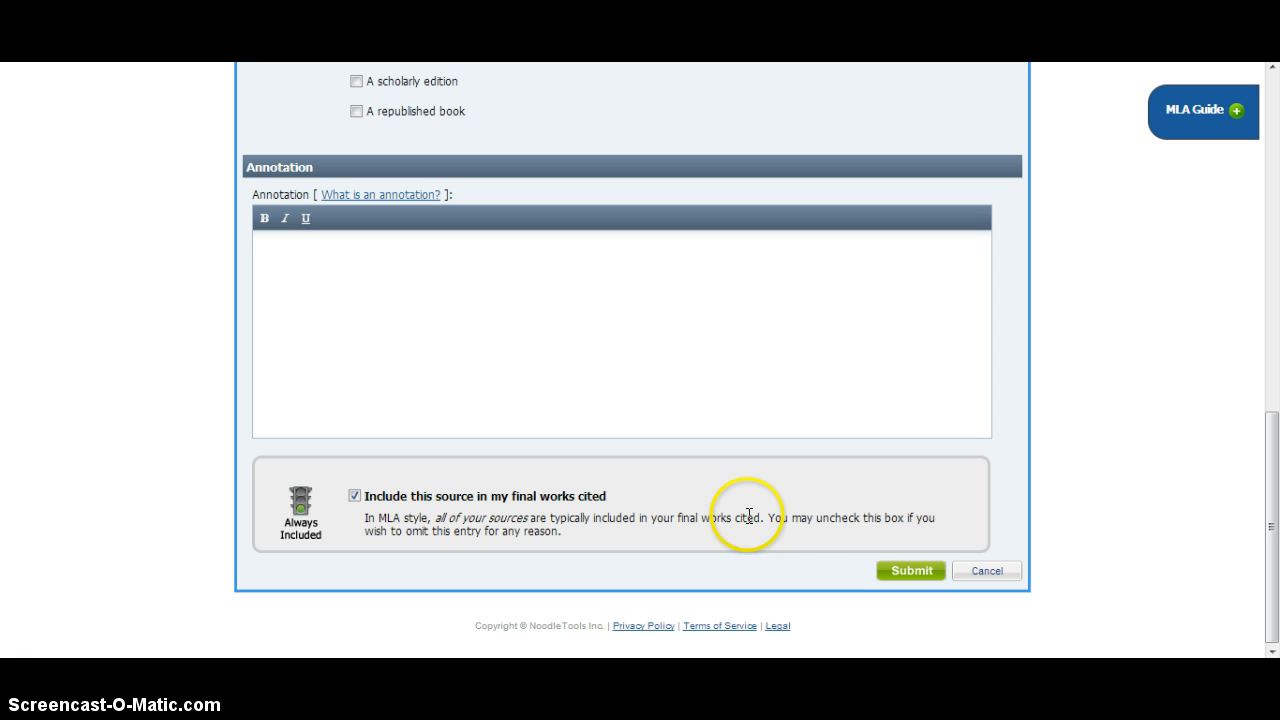
{"action": "left_click", "coordinate": [920, 570]}
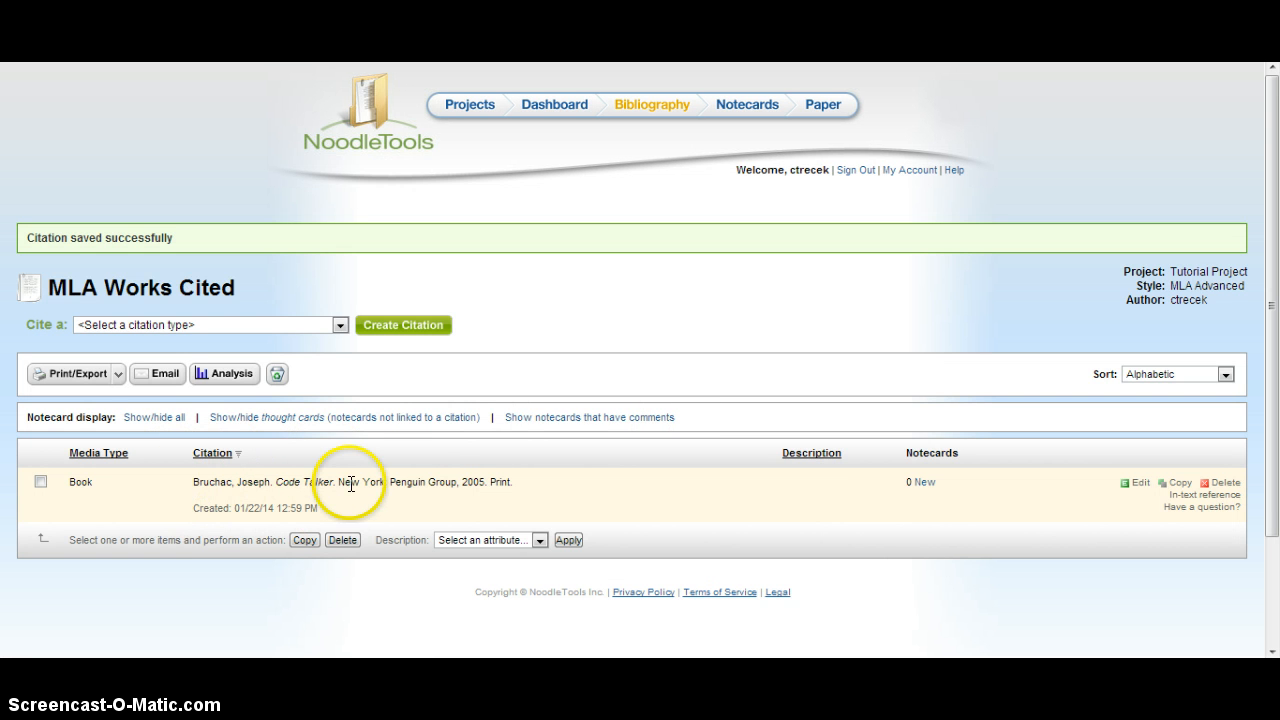
Review the source description attributes and the entry selection for the Code Talker citation without applying anything
{"action": "left_click", "coordinate": [539, 543]}
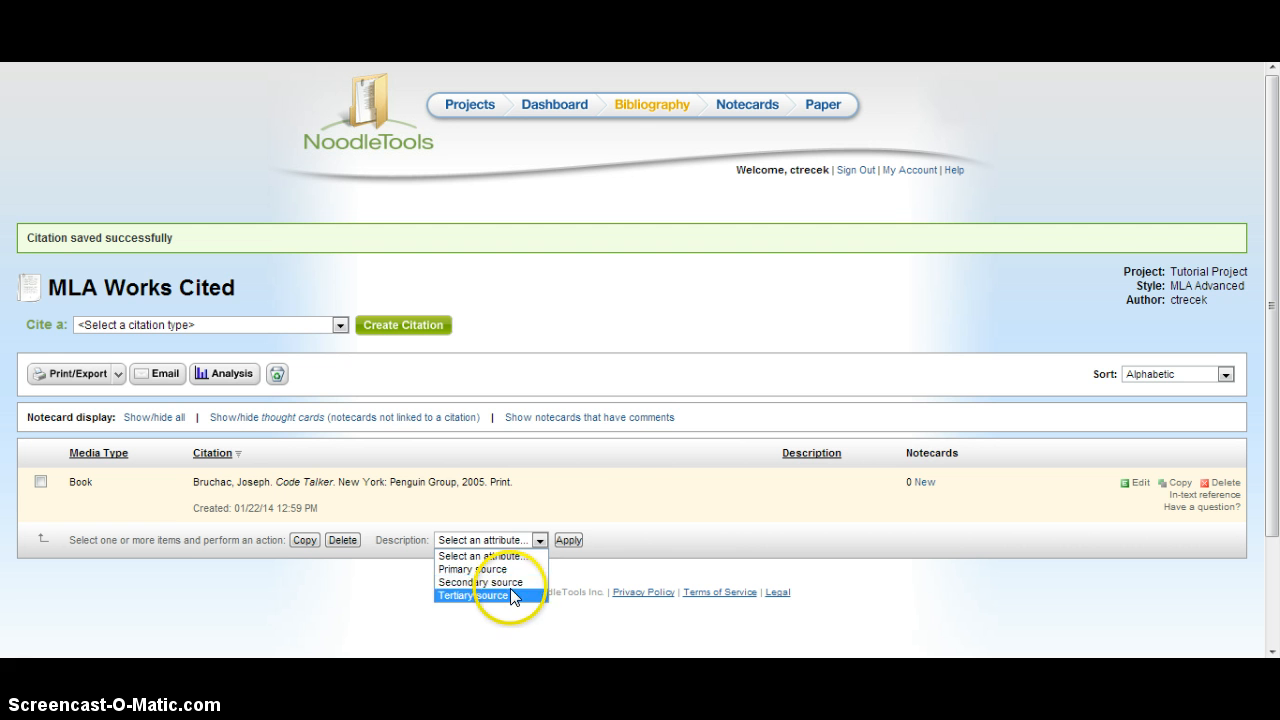
{"action": "left_click", "coordinate": [622, 508]}
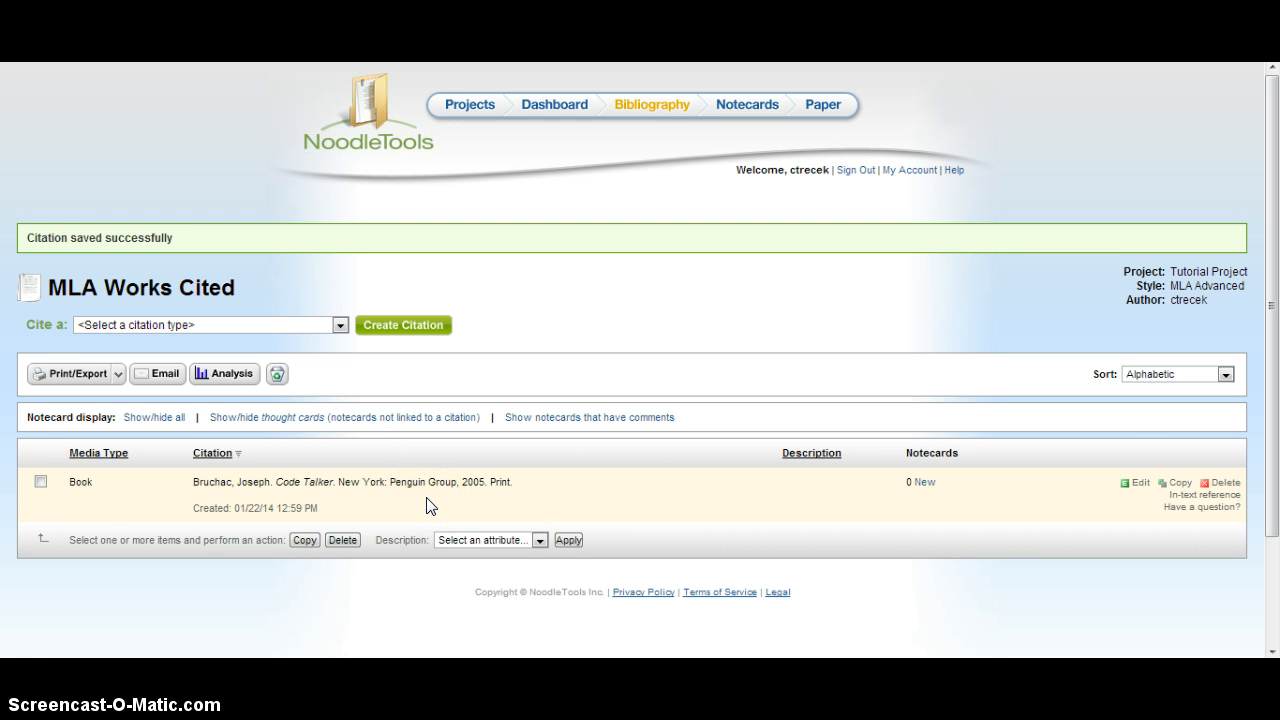
{"action": "left_click", "coordinate": [40, 481]}
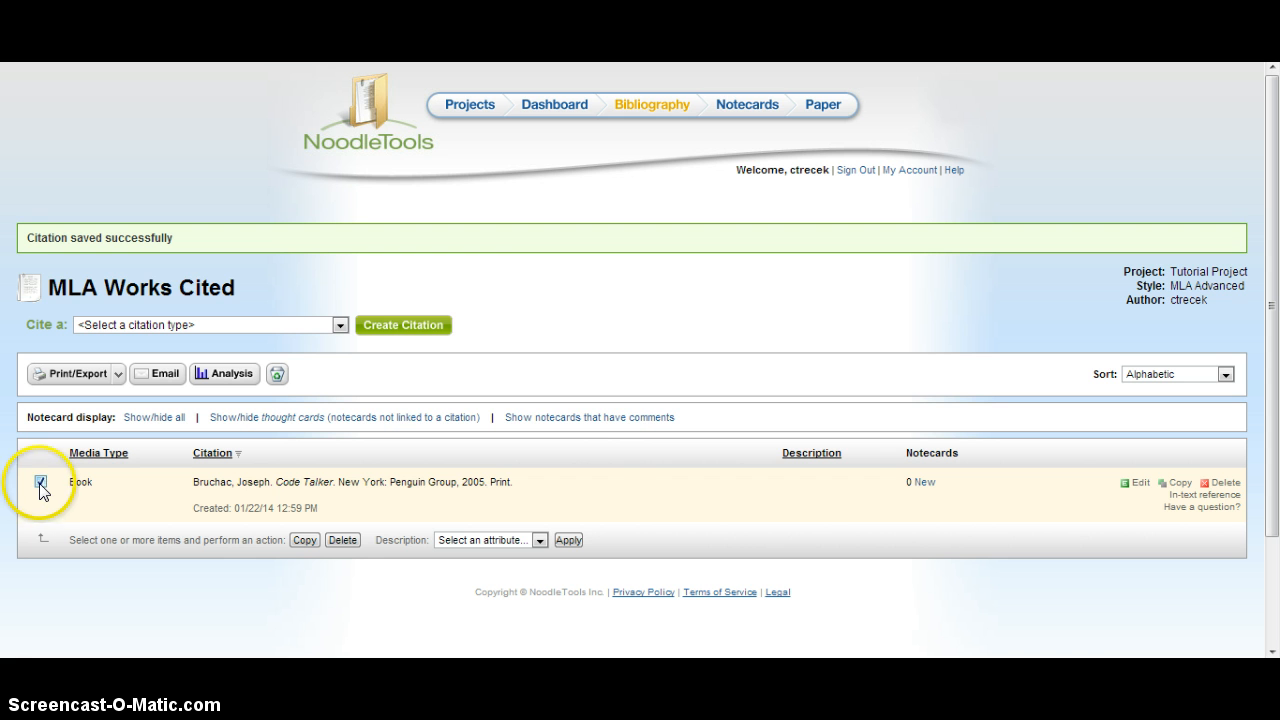
{"action": "left_click", "coordinate": [40, 483]}
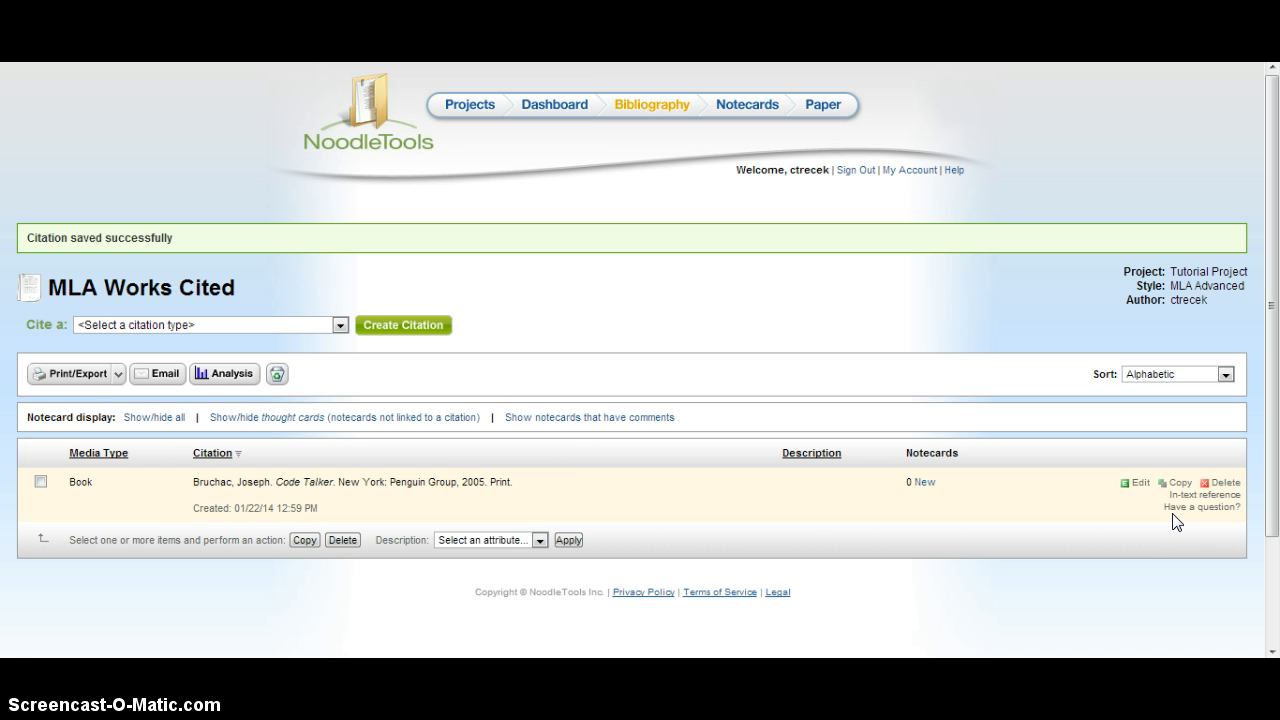
View the in-text reference guidance for the Code Talker citation and close it
{"action": "left_click", "coordinate": [1205, 495]}
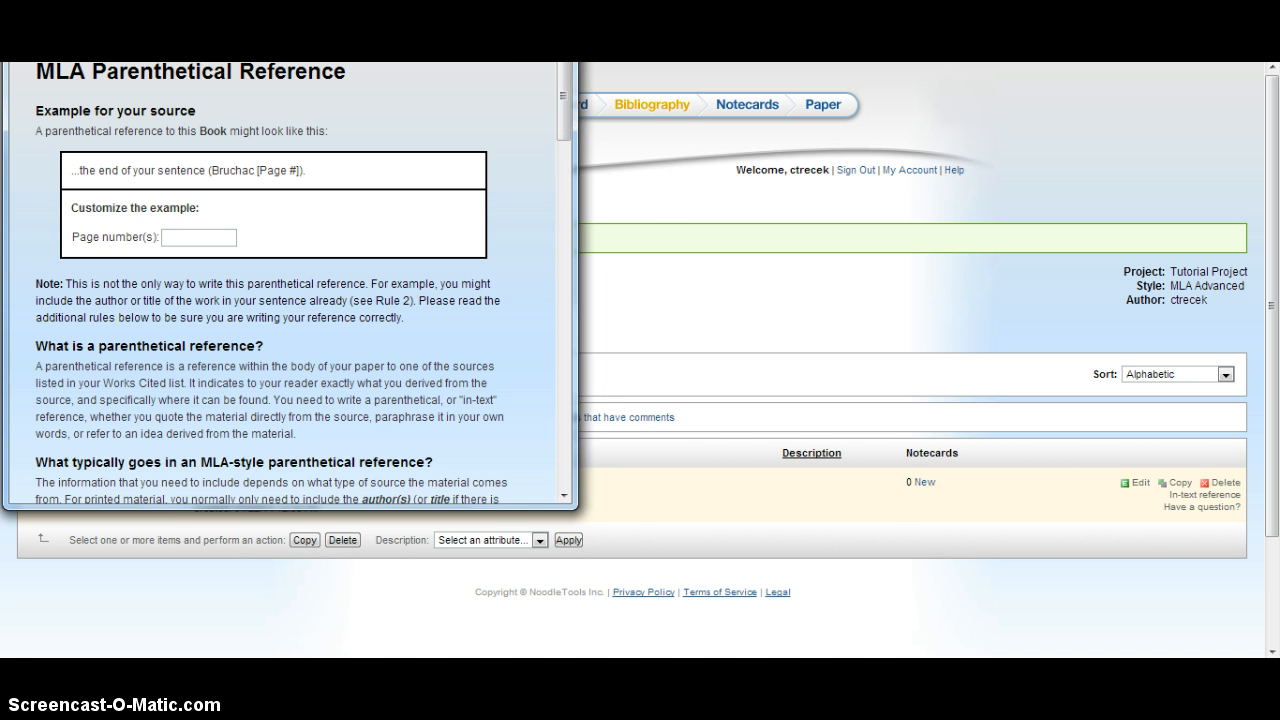
{"action": "left_click", "coordinate": [556, 63]}
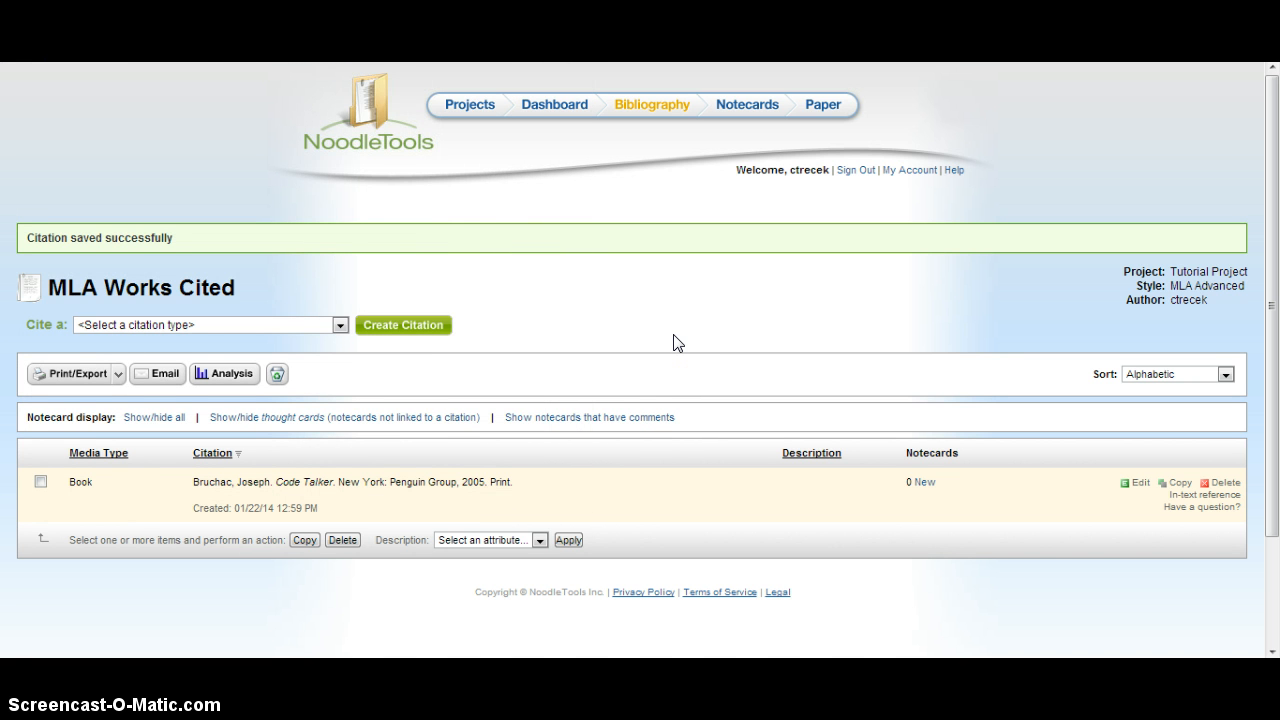